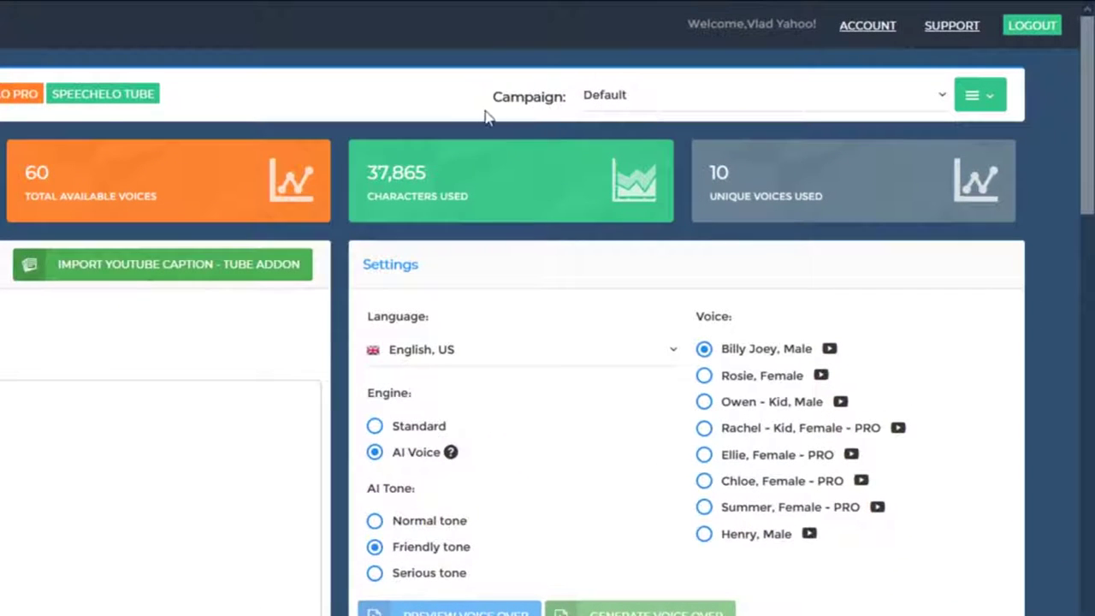
# Look over the campaign list and campaign options without changing anything.
pyautogui.click(610, 111)
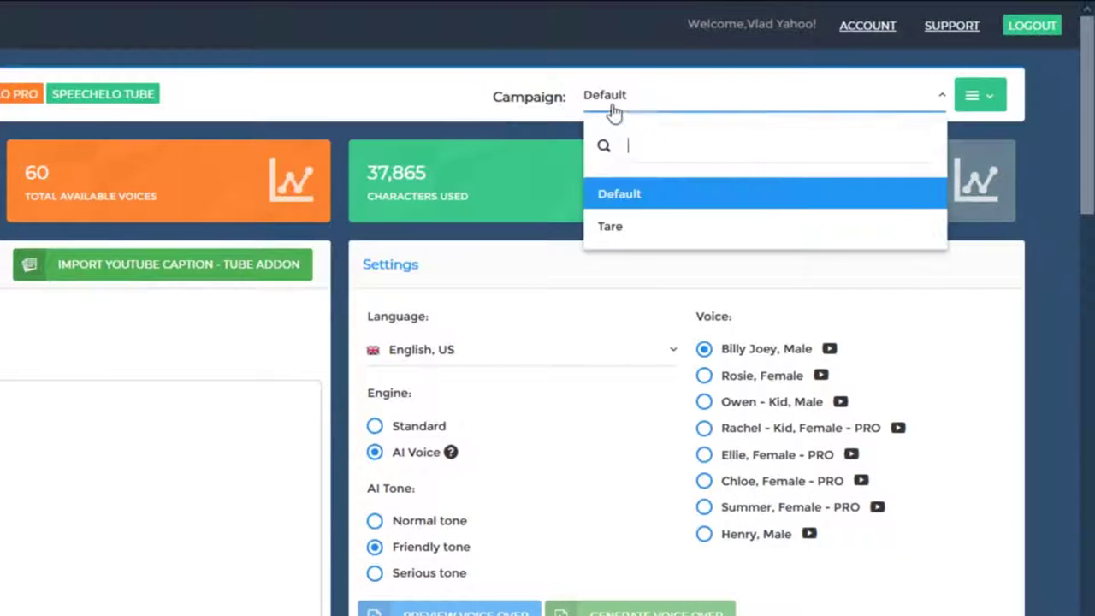
pyautogui.click(488, 130)
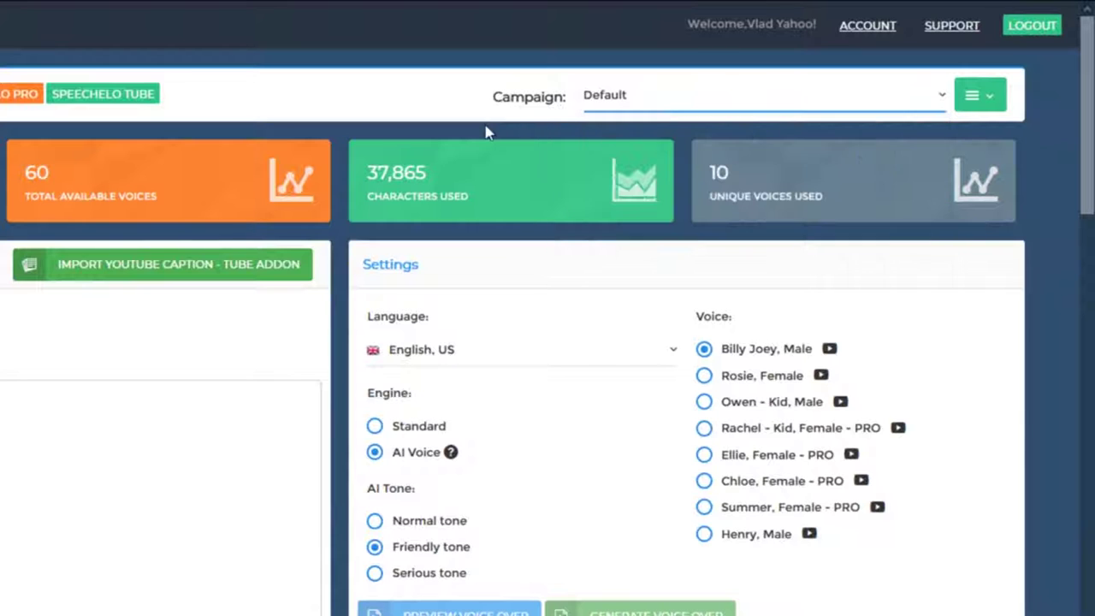
pyautogui.click(981, 106)
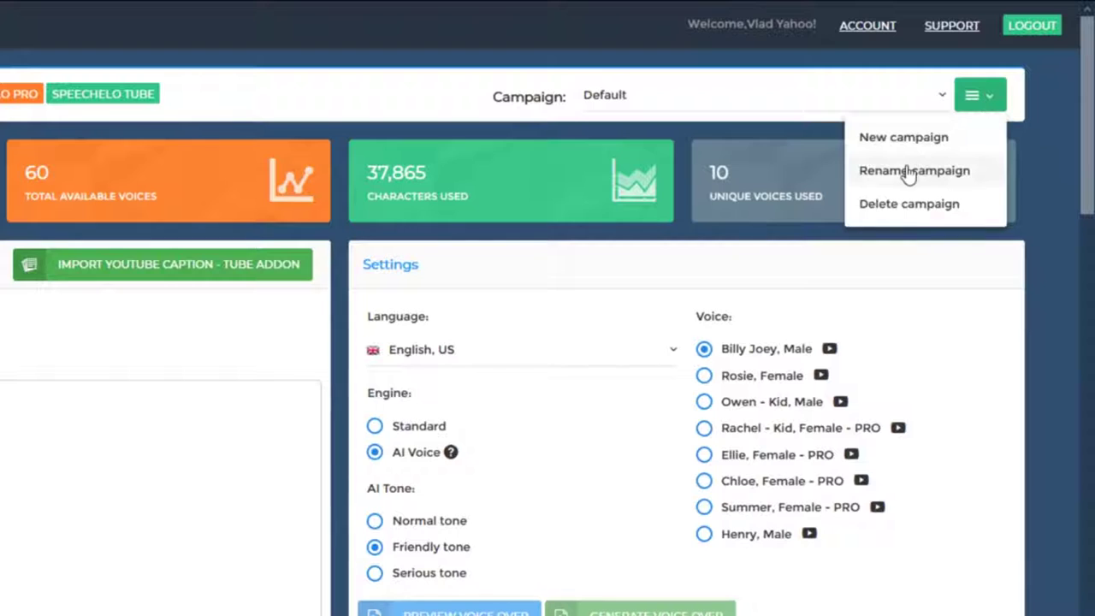
pyautogui.click(1022, 175)
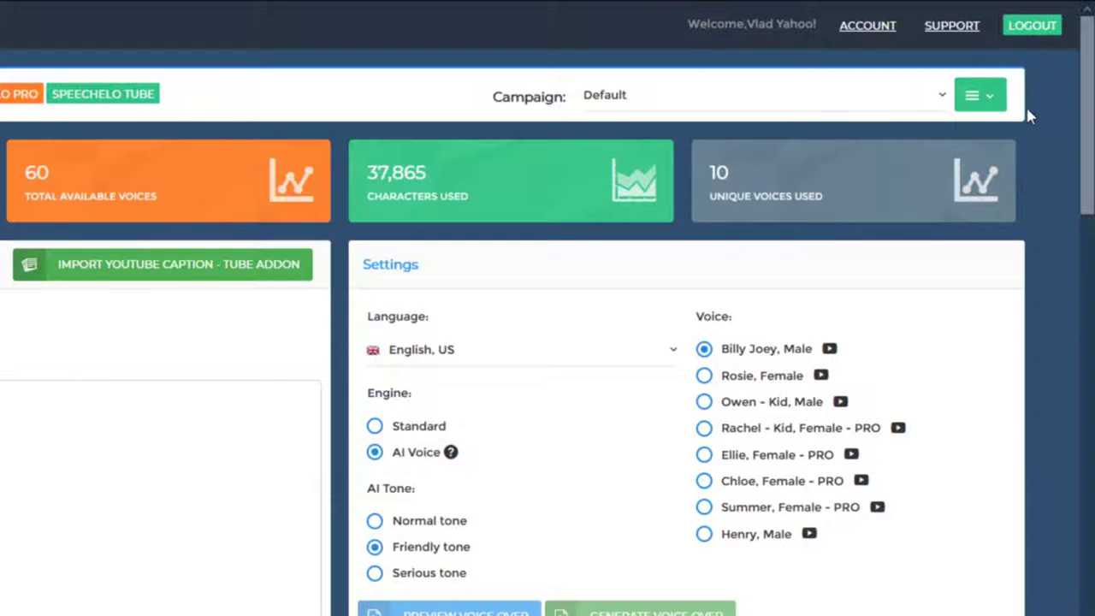
# Create the BlasterSuite campaign and generate a voiceover of 'The Blaster Suite is a great suite of software.'.
pyautogui.click(991, 104)
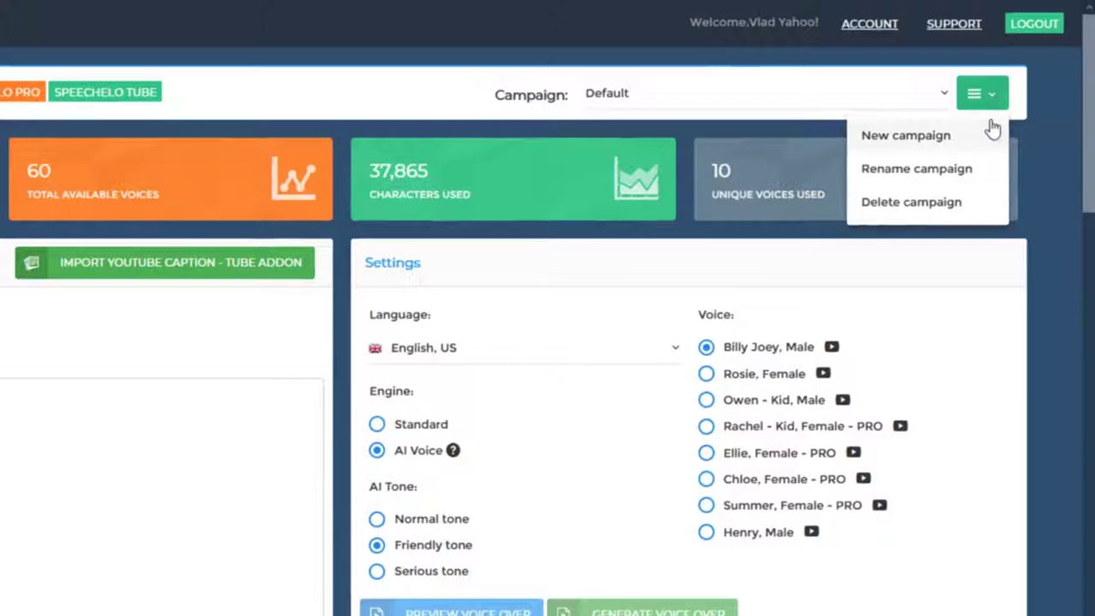
pyautogui.click(991, 132)
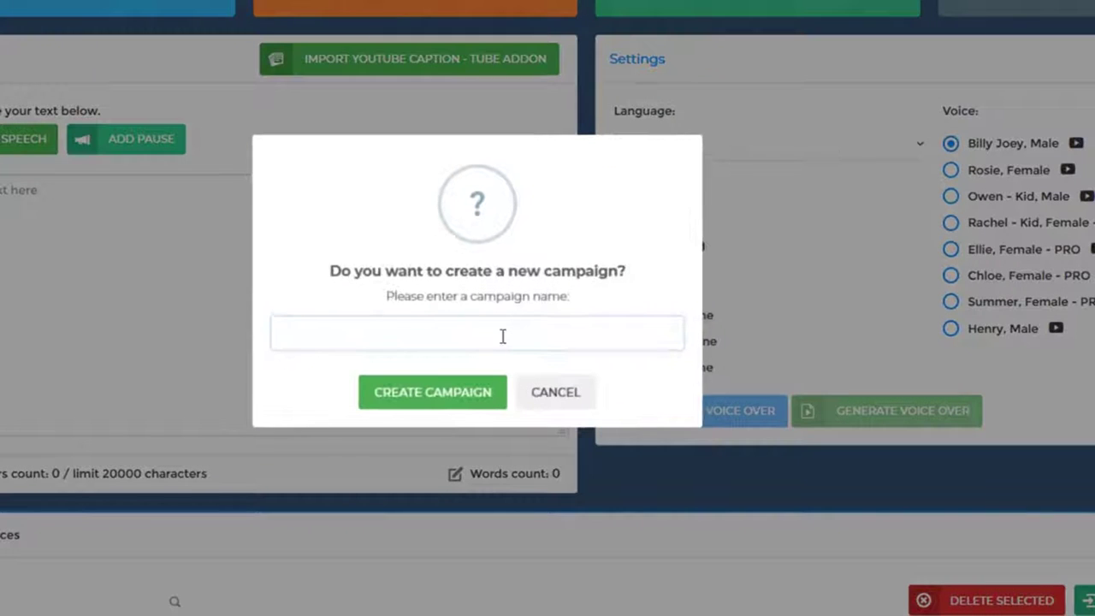
pyautogui.write('BlasterSuite')
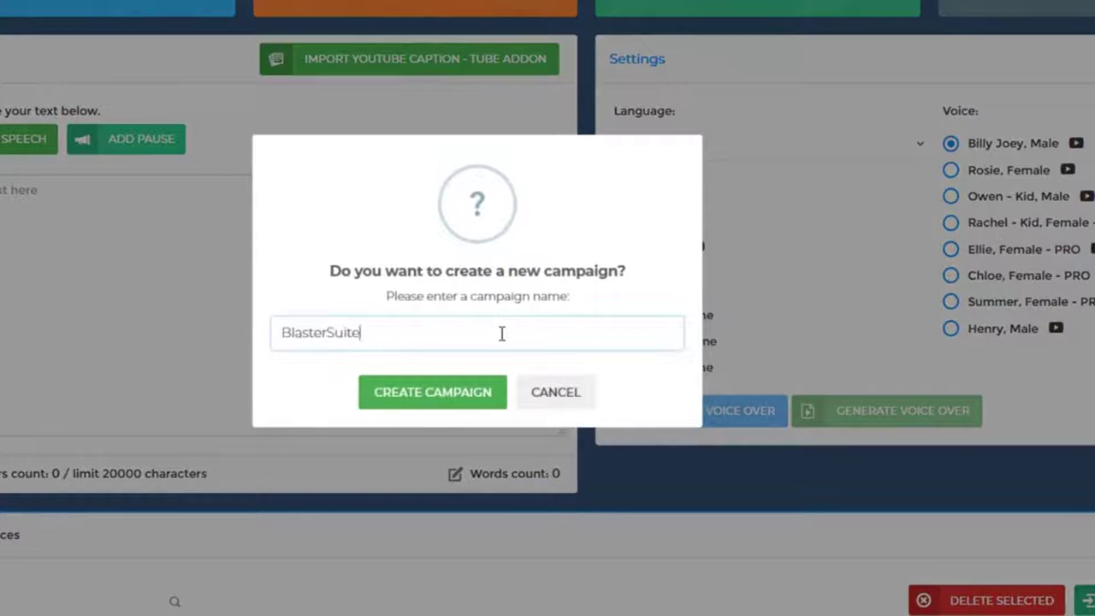
pyautogui.click(454, 399)
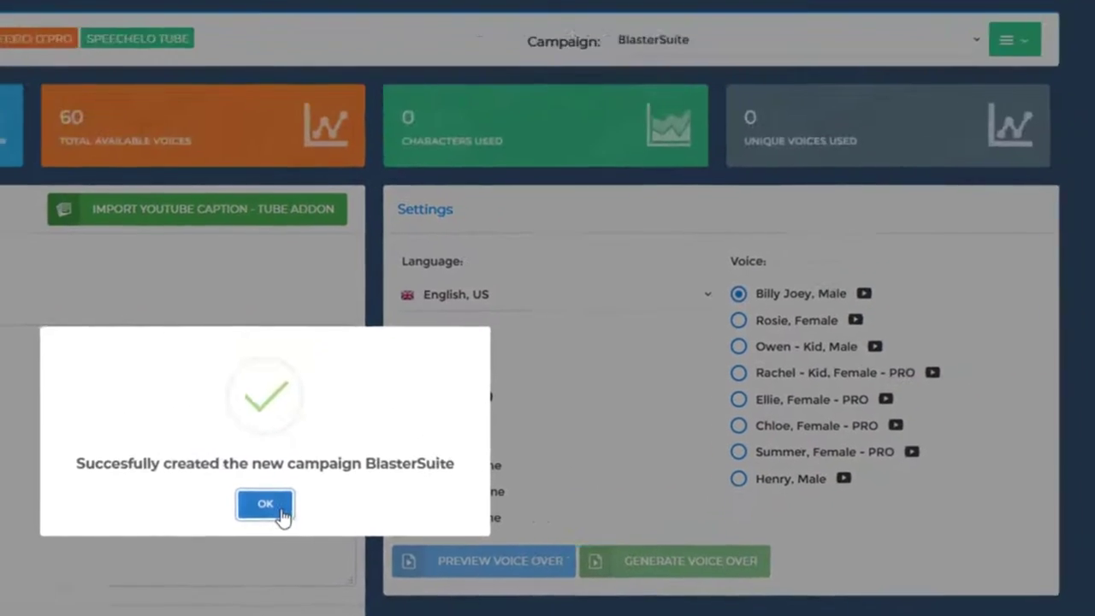
pyautogui.click(282, 511)
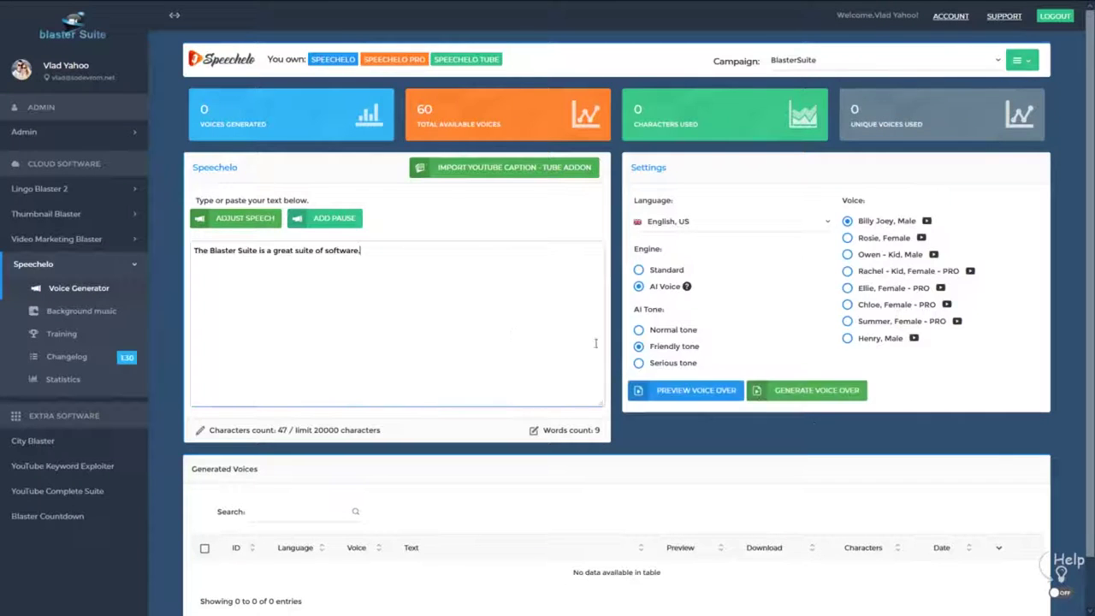
pyautogui.click(827, 390)
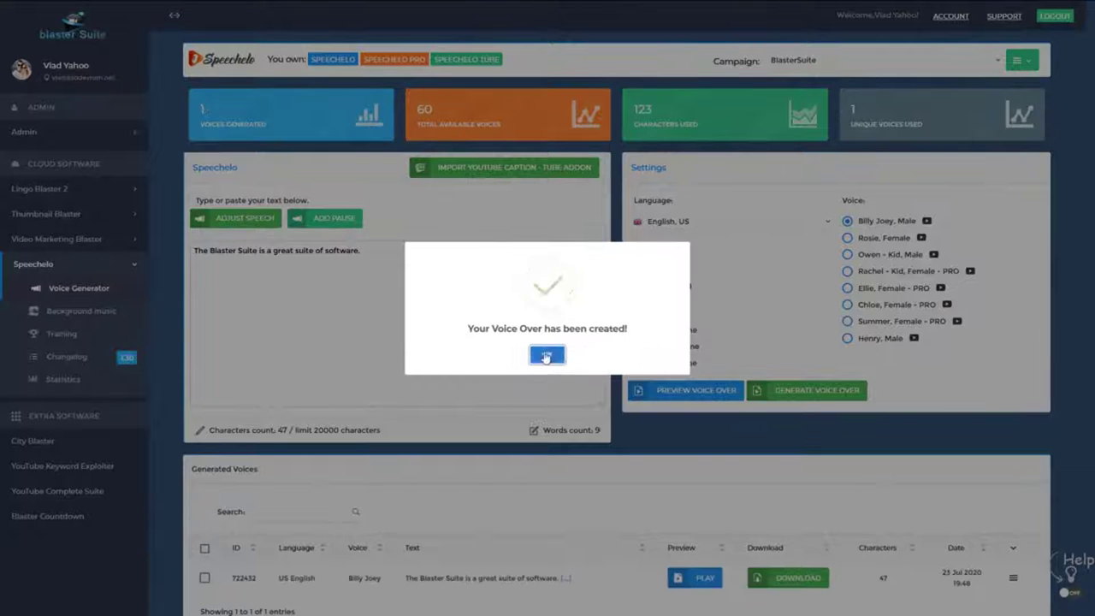
pyautogui.click(548, 357)
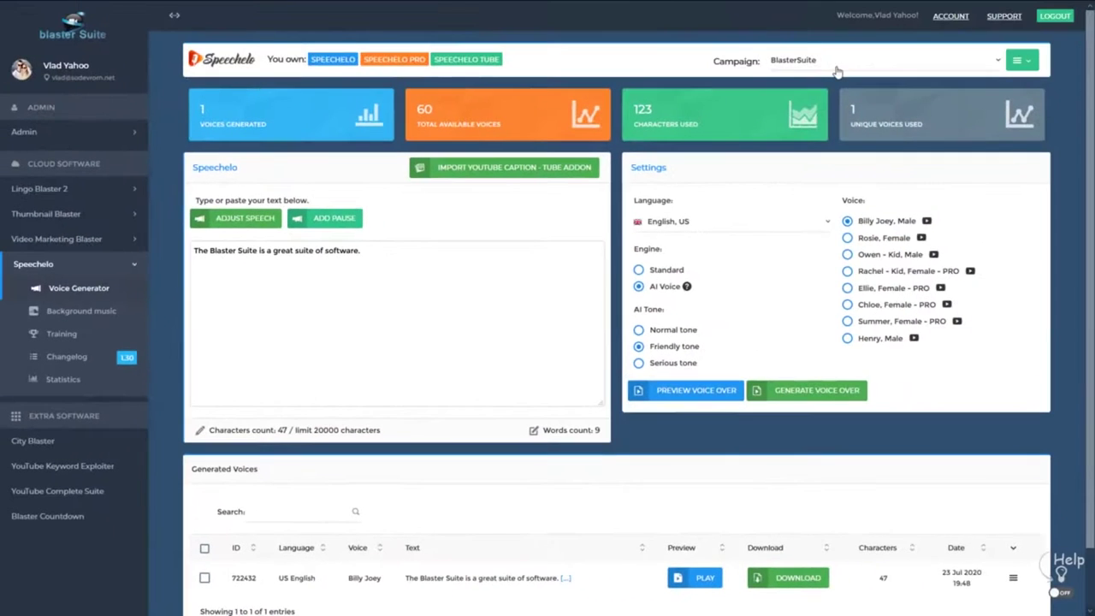
# Switch back to the Default campaign and scroll through its 60 generated voices.
pyautogui.click(837, 72)
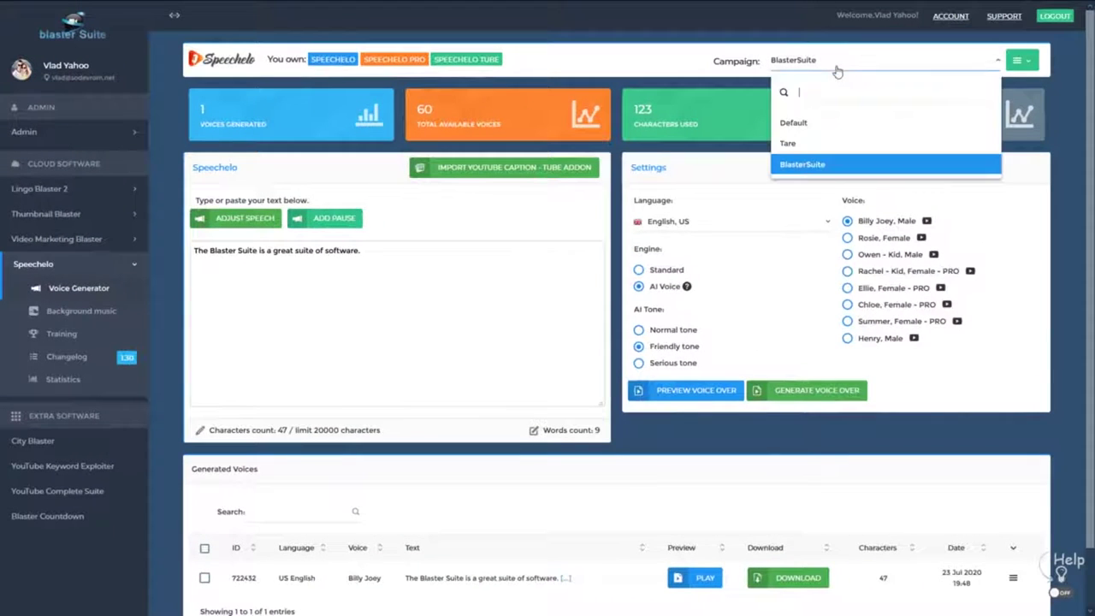
pyautogui.click(809, 127)
pyautogui.scroll(-3, 624, 410)
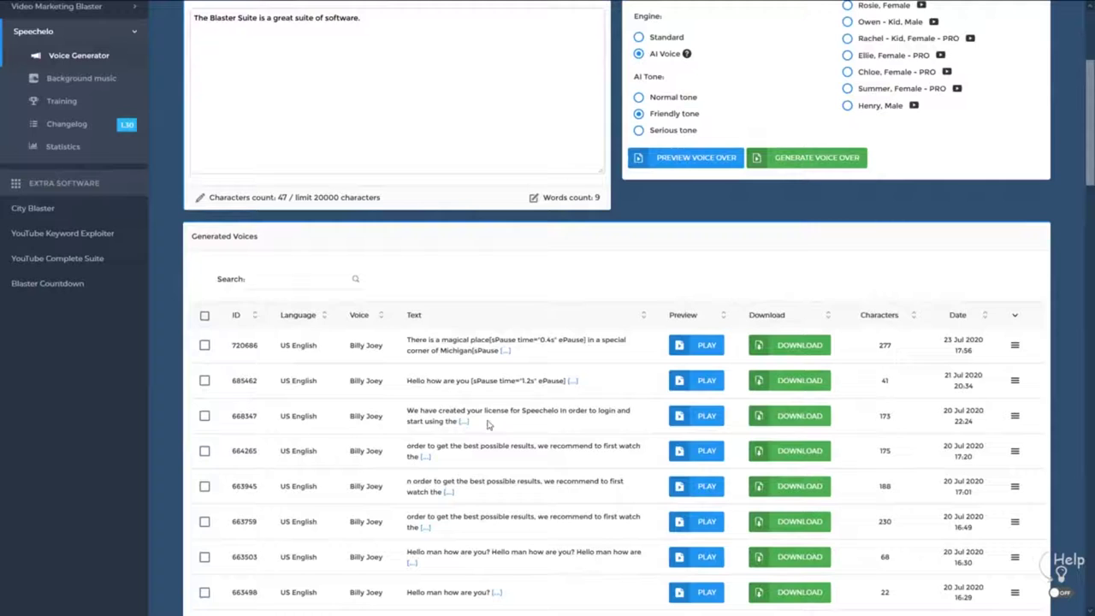
pyautogui.scroll(3, 512, 409)
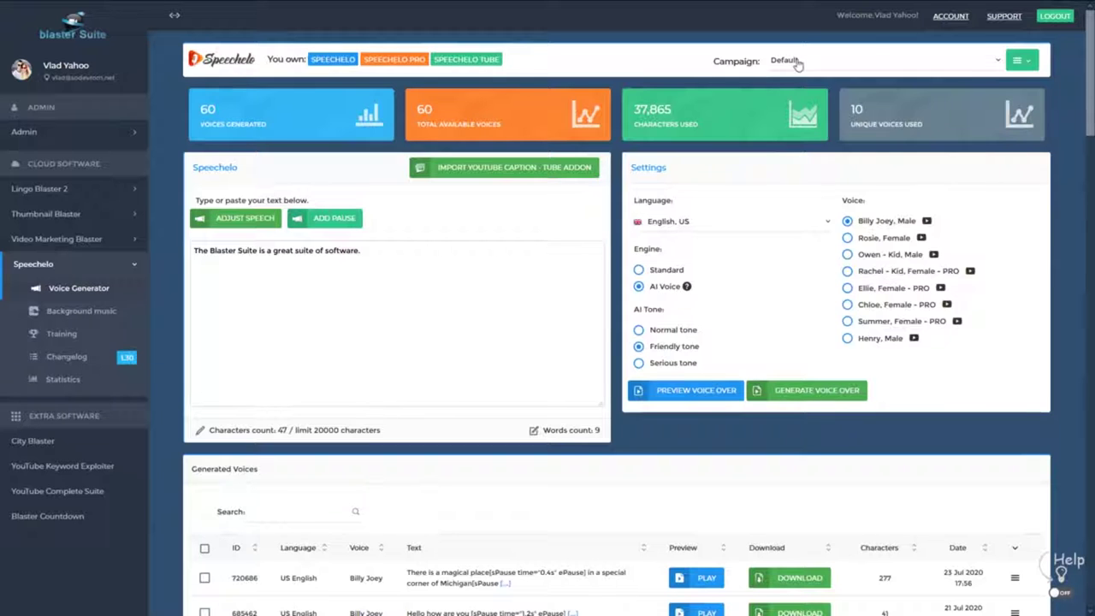
# Select the Tare campaign and delete it, acknowledging the confirmation.
pyautogui.click(798, 65)
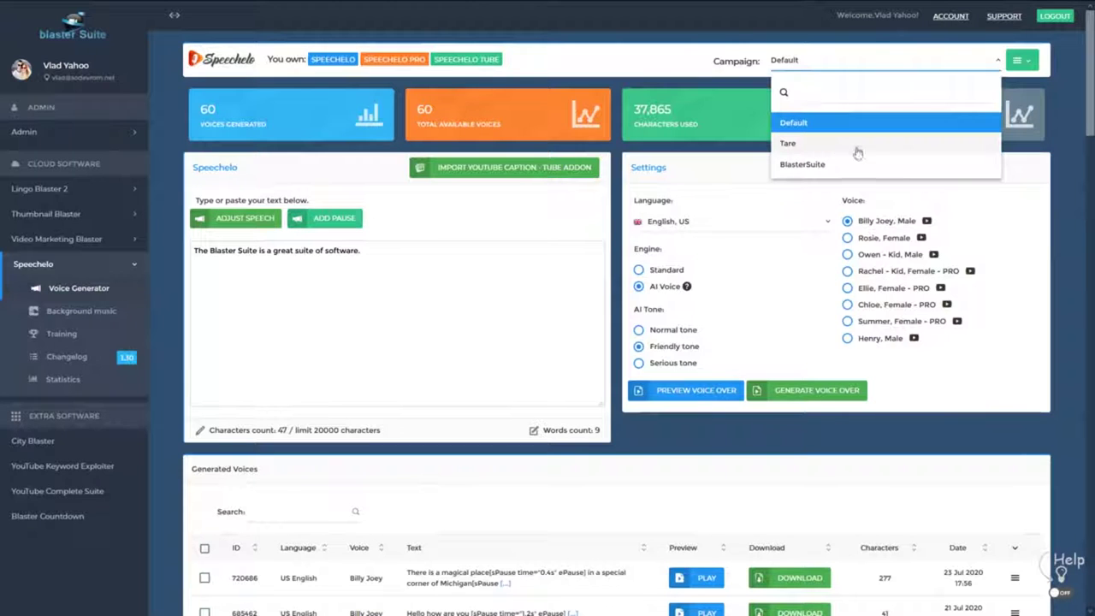
pyautogui.click(788, 144)
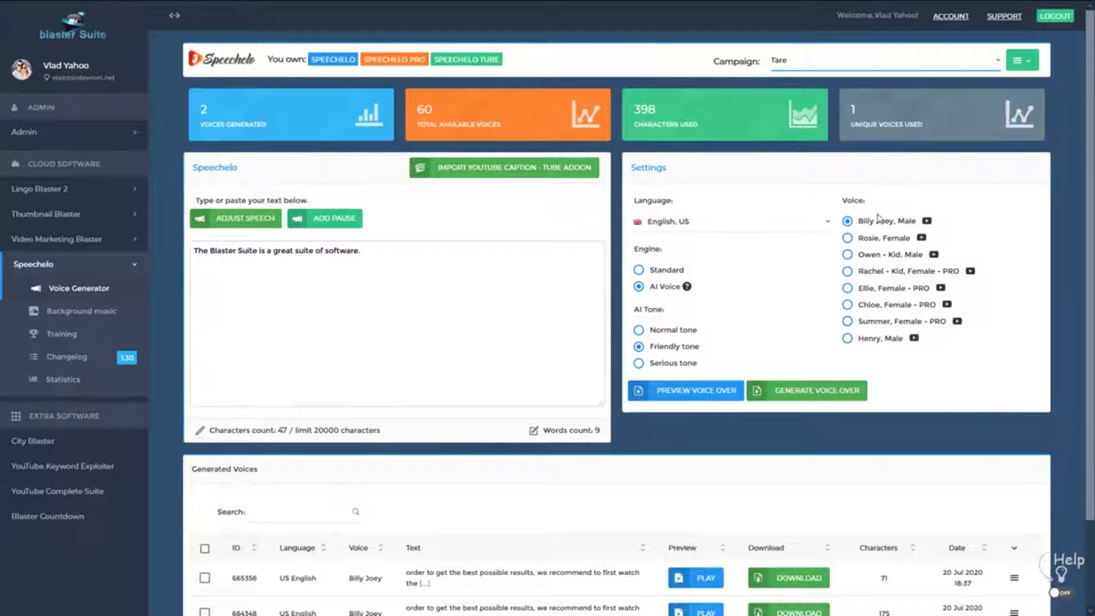
pyautogui.click(811, 88)
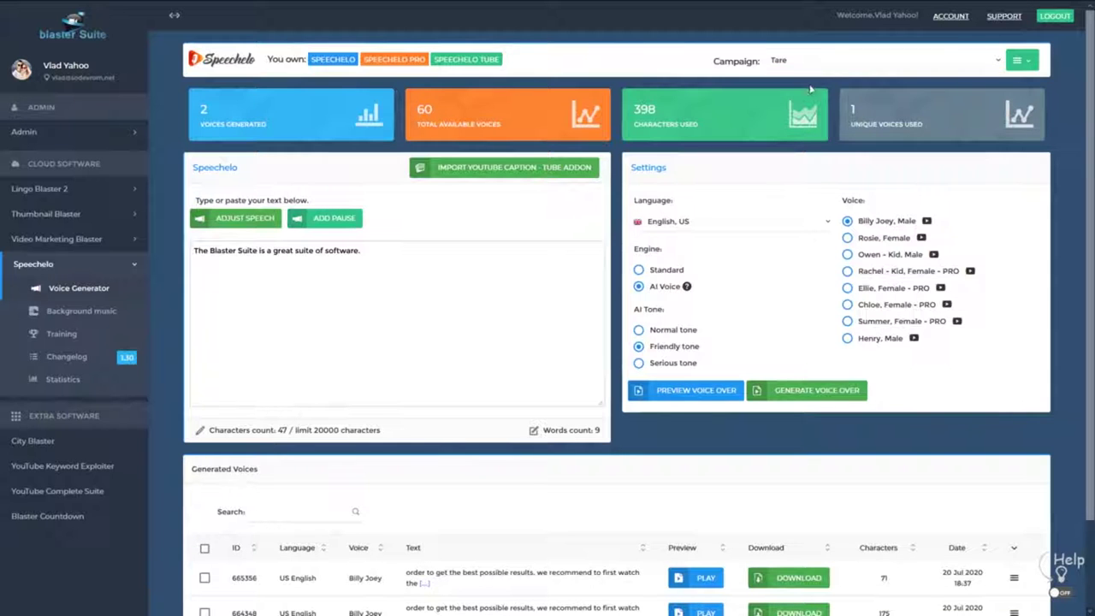
pyautogui.click(1018, 61)
pyautogui.click(960, 127)
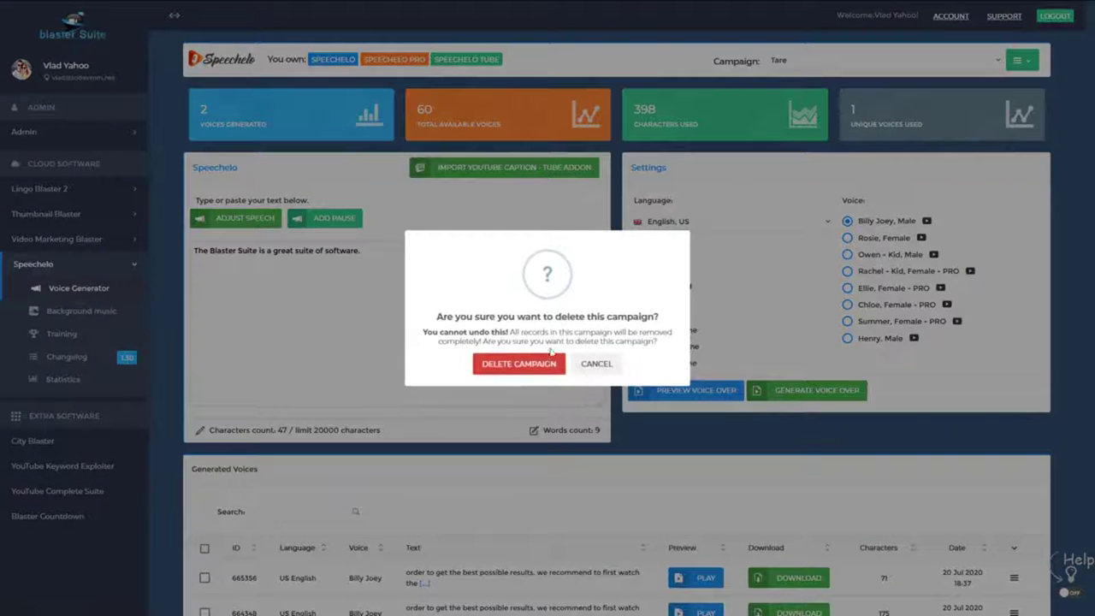
pyautogui.click(518, 364)
pyautogui.click(547, 352)
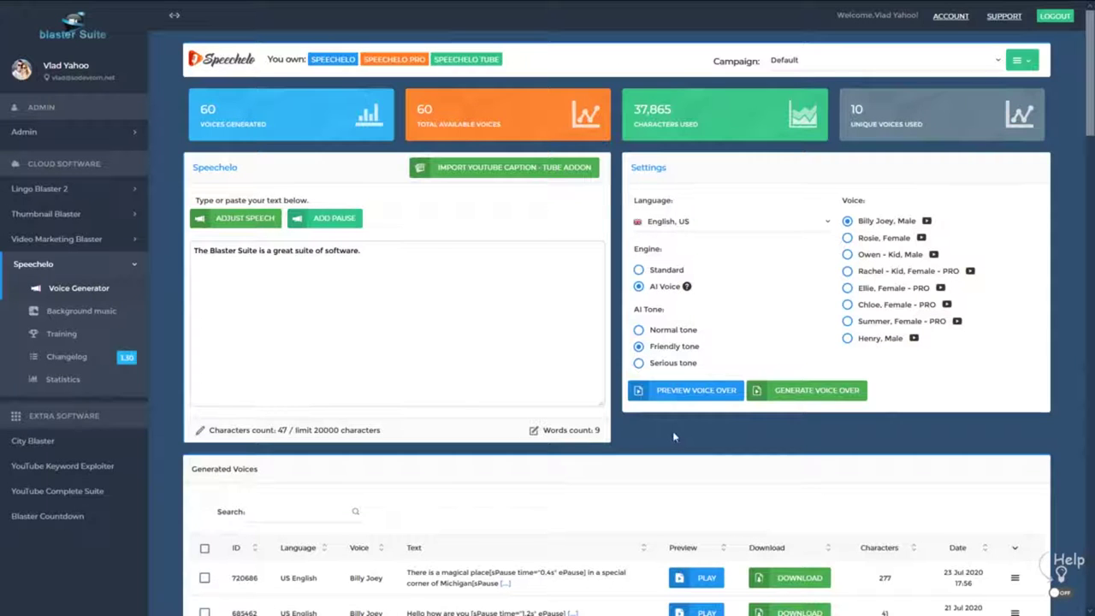
# Check voiceovers 720686, 685462, 668347 and 664265 in Generated Voices and choose Merge Selected.
pyautogui.scroll(-2, 700, 448)
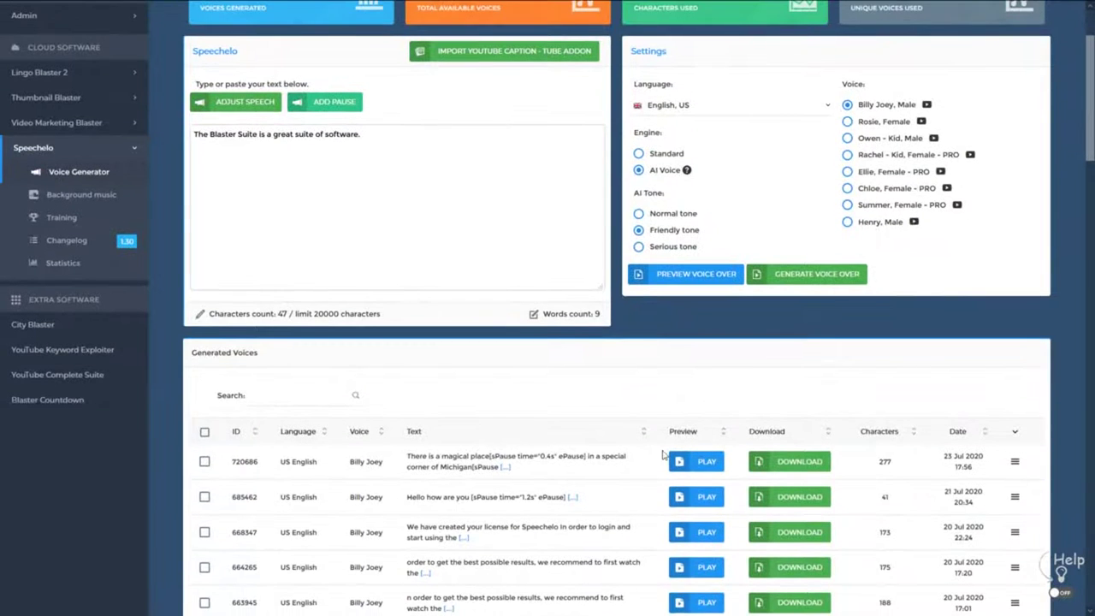
pyautogui.scroll(-2, 487, 273)
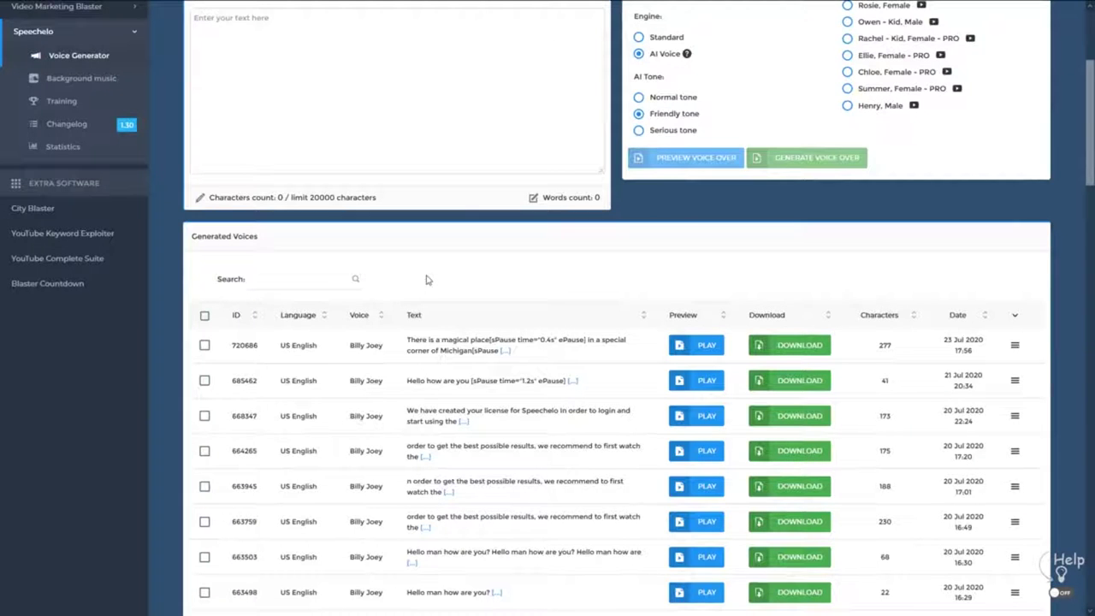
pyautogui.click(332, 353)
pyautogui.click(334, 387)
pyautogui.click(336, 417)
pyautogui.click(359, 453)
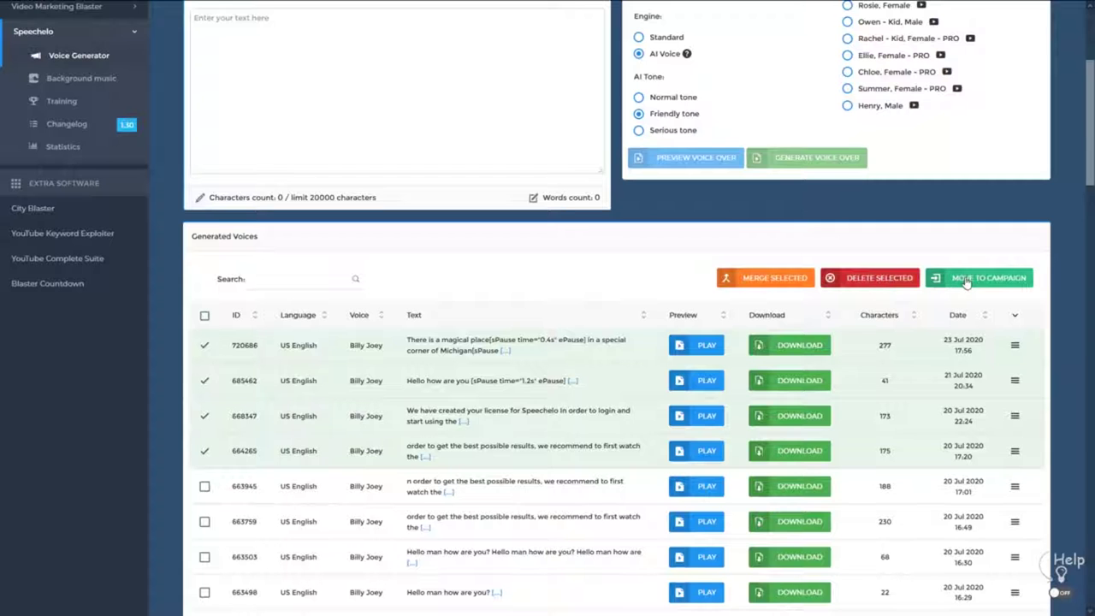
pyautogui.click(761, 282)
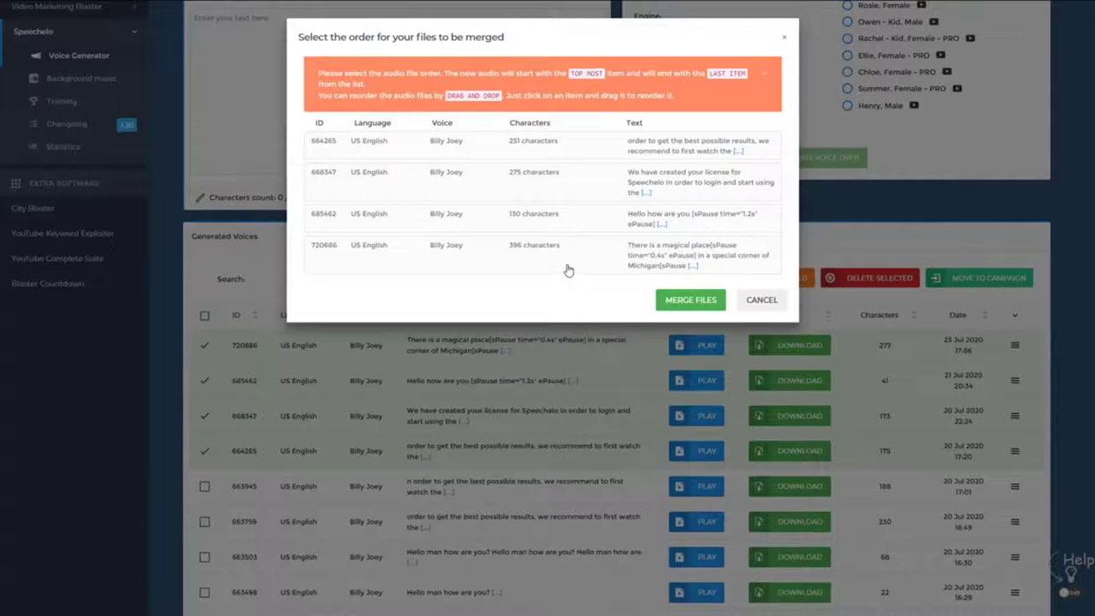
# Drag the clips into the order 685462, 668347, 720686, 664265.
pyautogui.moveTo(570, 269); pyautogui.dragTo(547, 139)
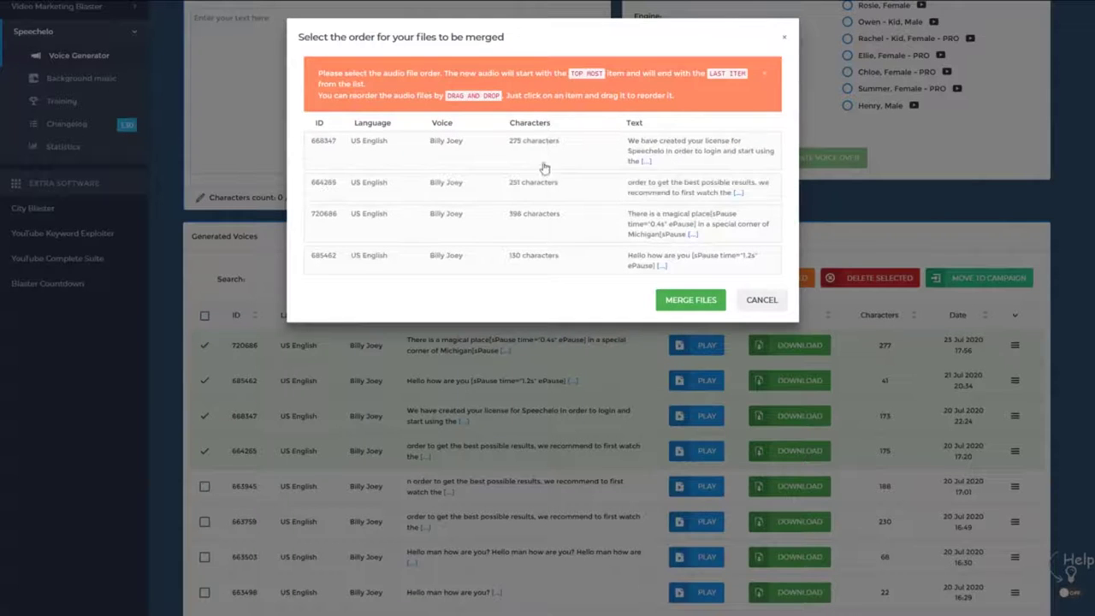
pyautogui.moveTo(542, 182); pyautogui.dragTo(516, 148)
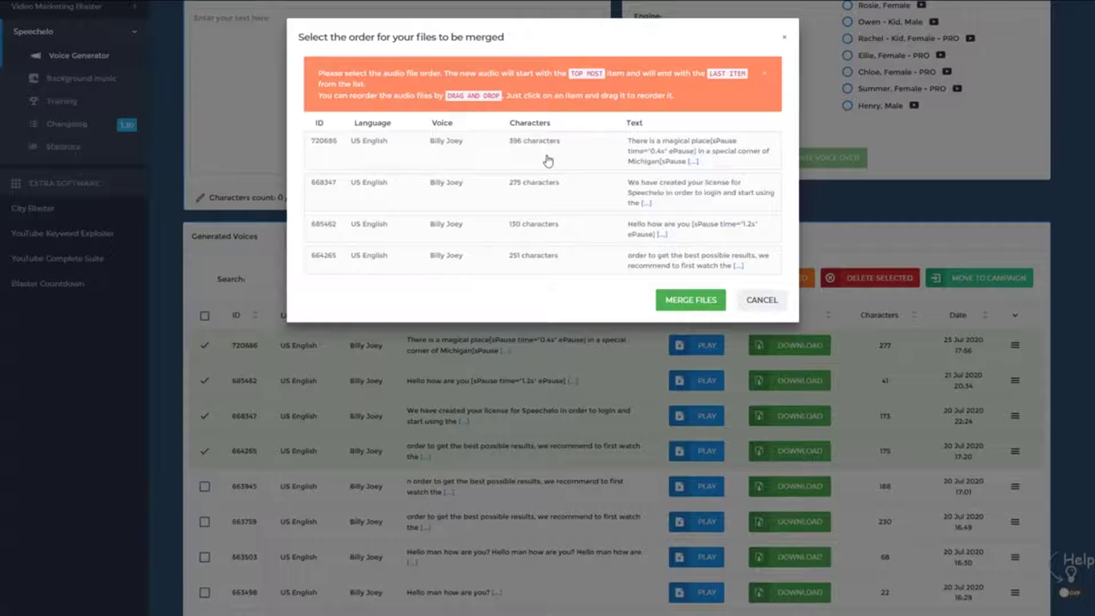
pyautogui.moveTo(552, 163); pyautogui.dragTo(546, 197)
pyautogui.moveTo(543, 260); pyautogui.dragTo(557, 225)
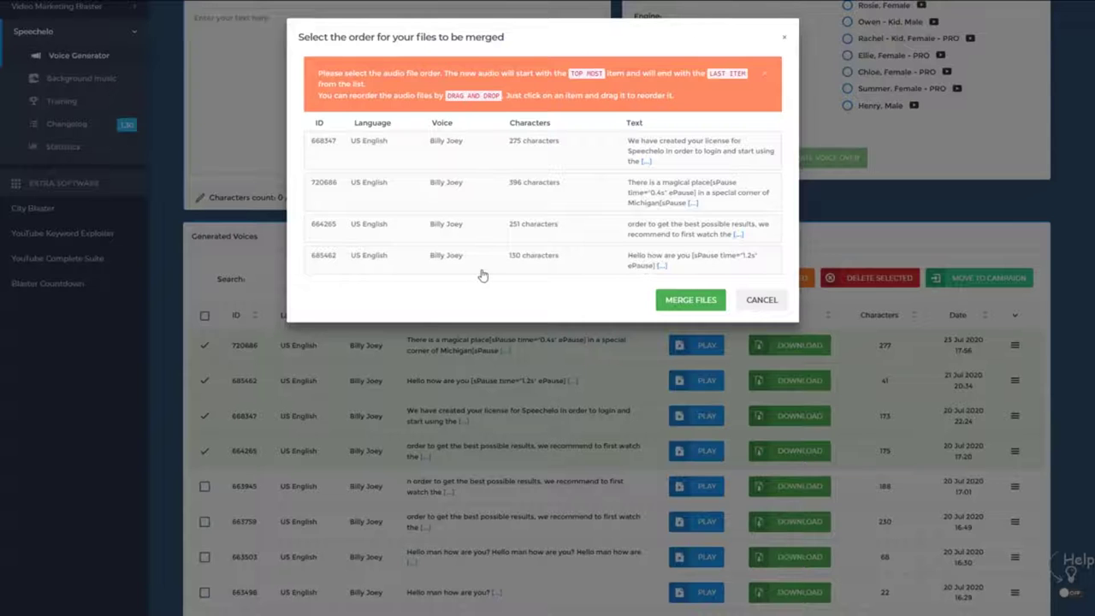
pyautogui.moveTo(482, 271); pyautogui.dragTo(510, 144)
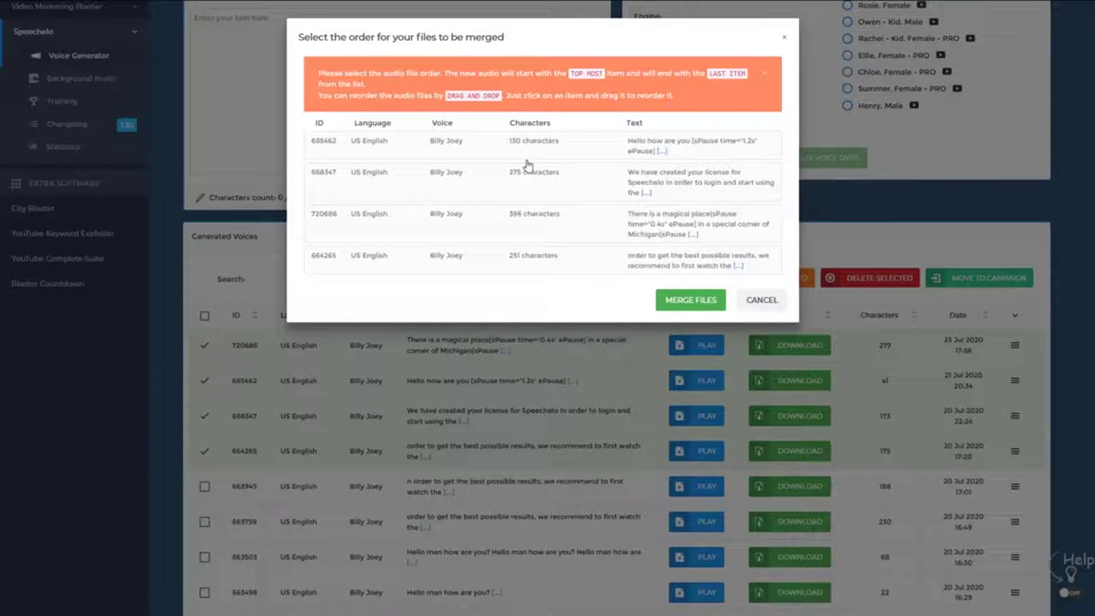
# Merge the four ordered clips into one file titled MergeName and dismiss the success message.
pyautogui.click(680, 305)
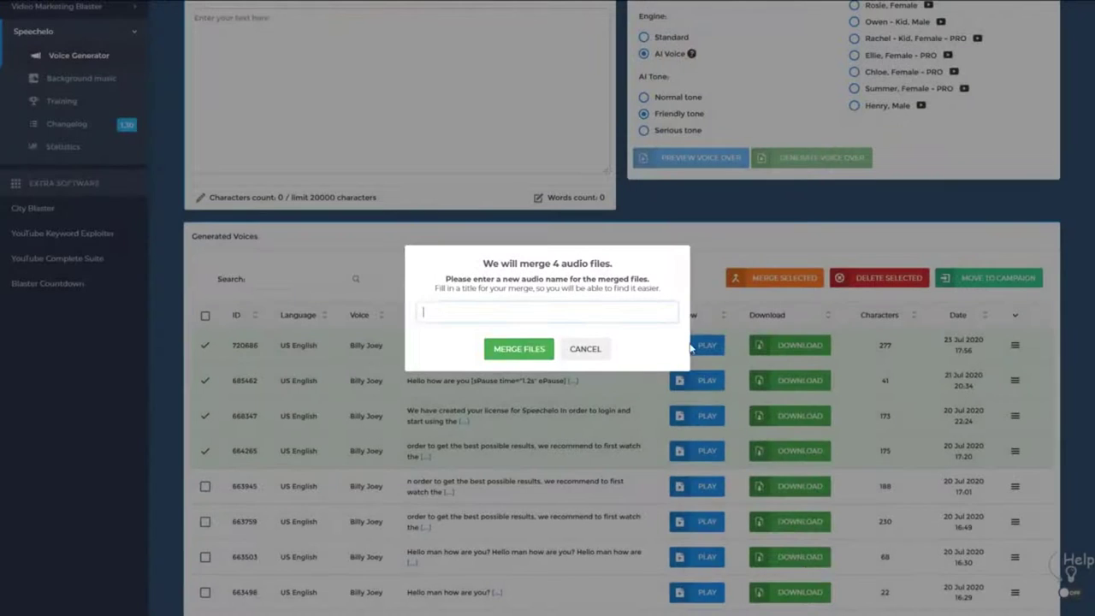
pyautogui.click(519, 349)
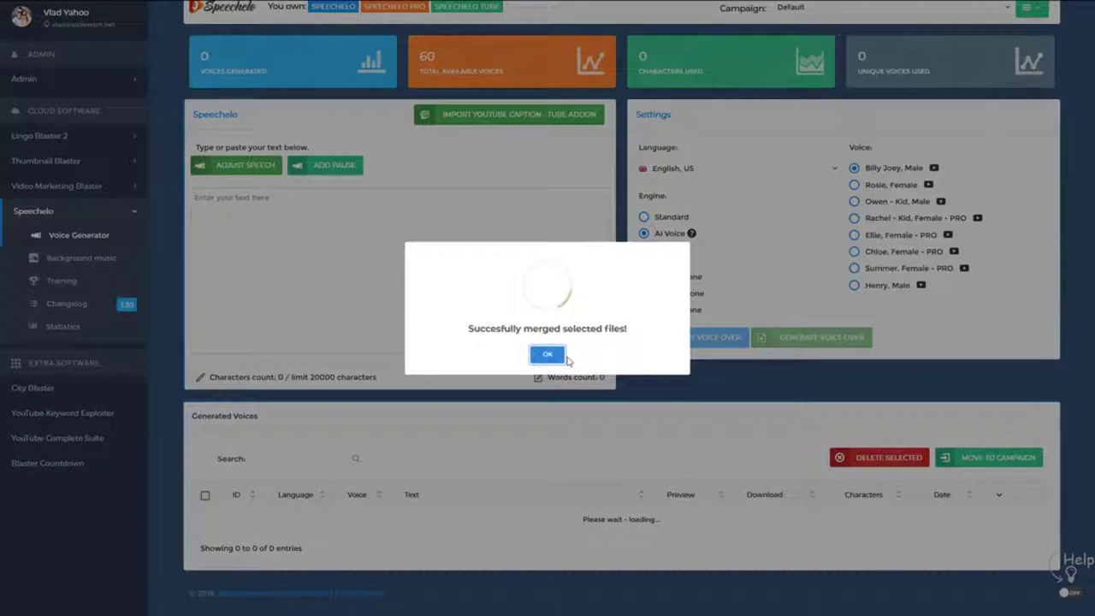
pyautogui.click(545, 486)
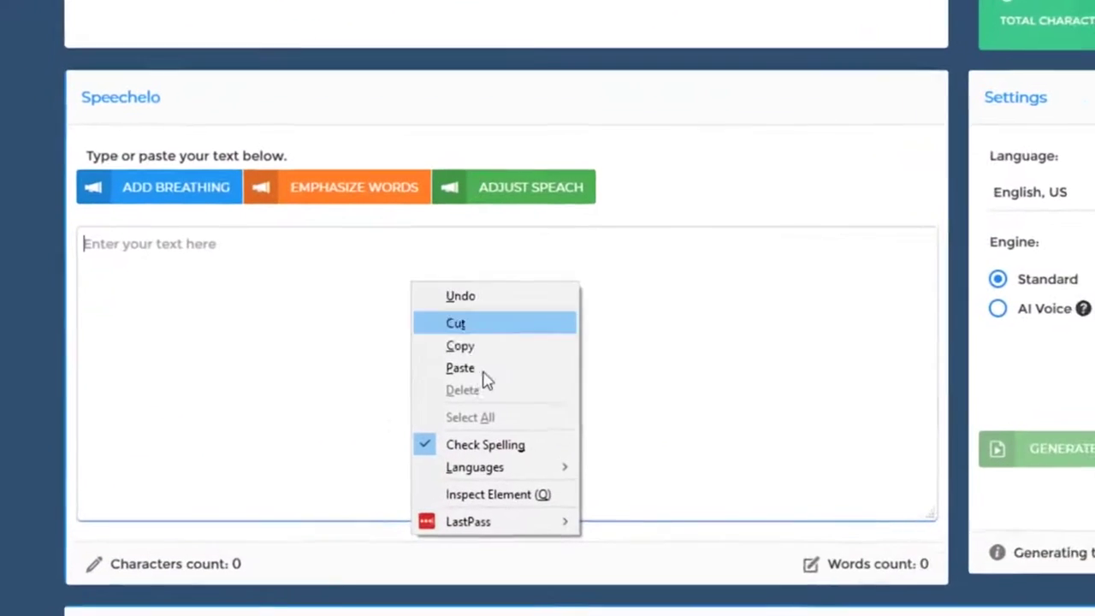
# Paste the script, keep English, US, use the AI Voice engine with Owen, and generate the MP3.
pyautogui.click(481, 380)
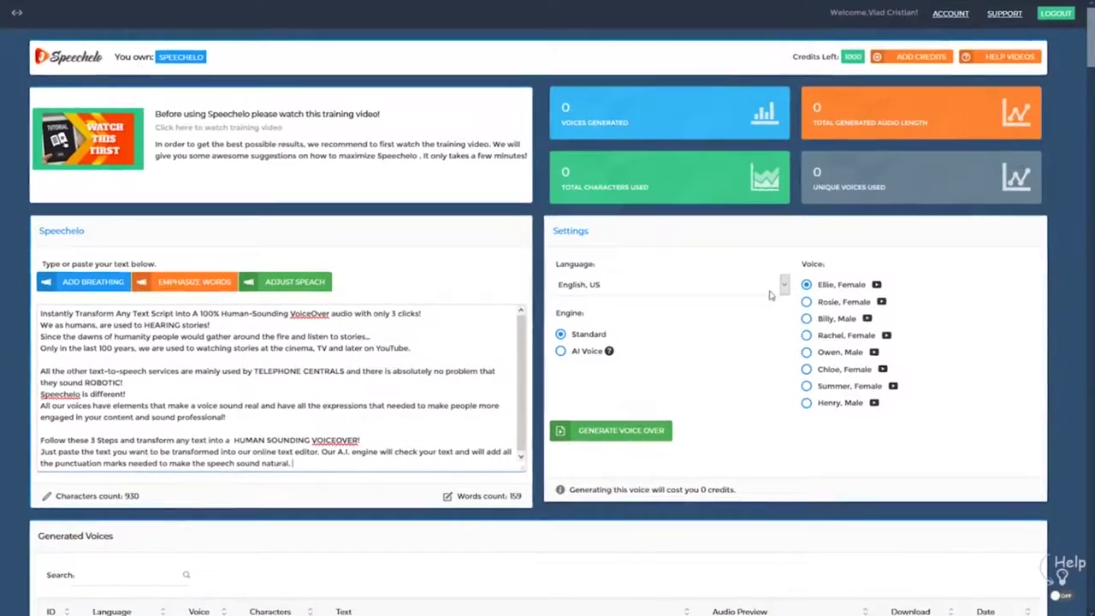
pyautogui.click(769, 293)
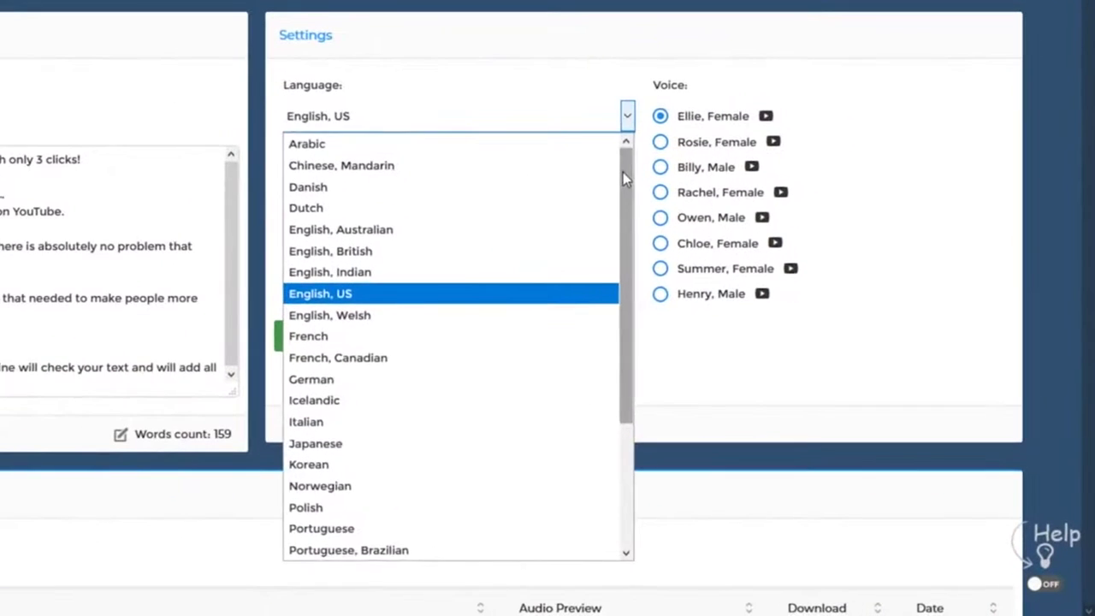
pyautogui.moveTo(781, 321); pyautogui.dragTo(780, 404)
pyautogui.moveTo(621, 297); pyautogui.dragTo(646, 203)
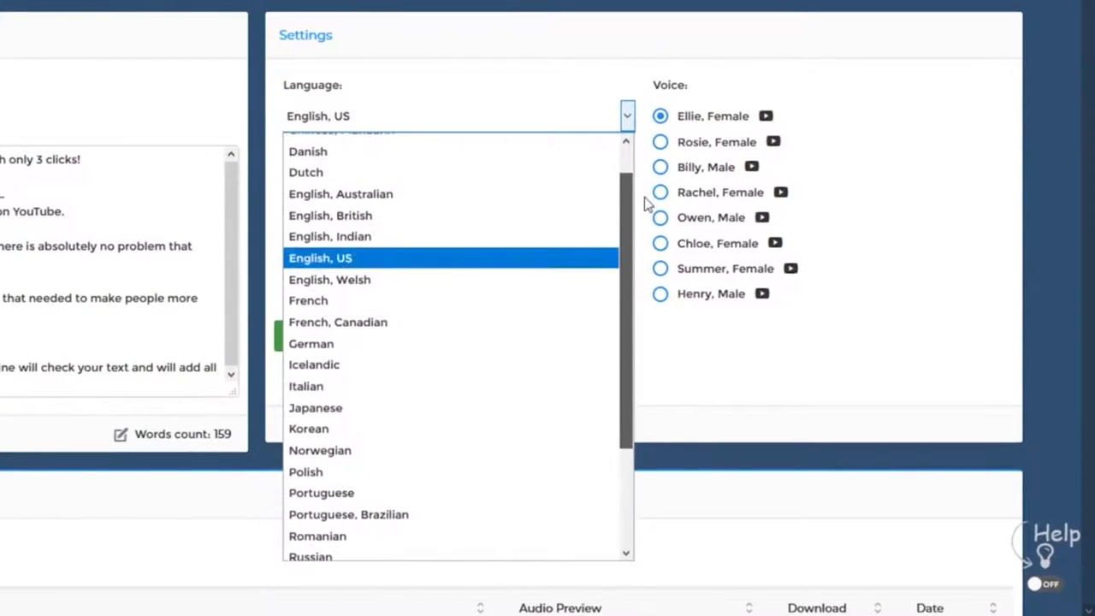
pyautogui.click(376, 258)
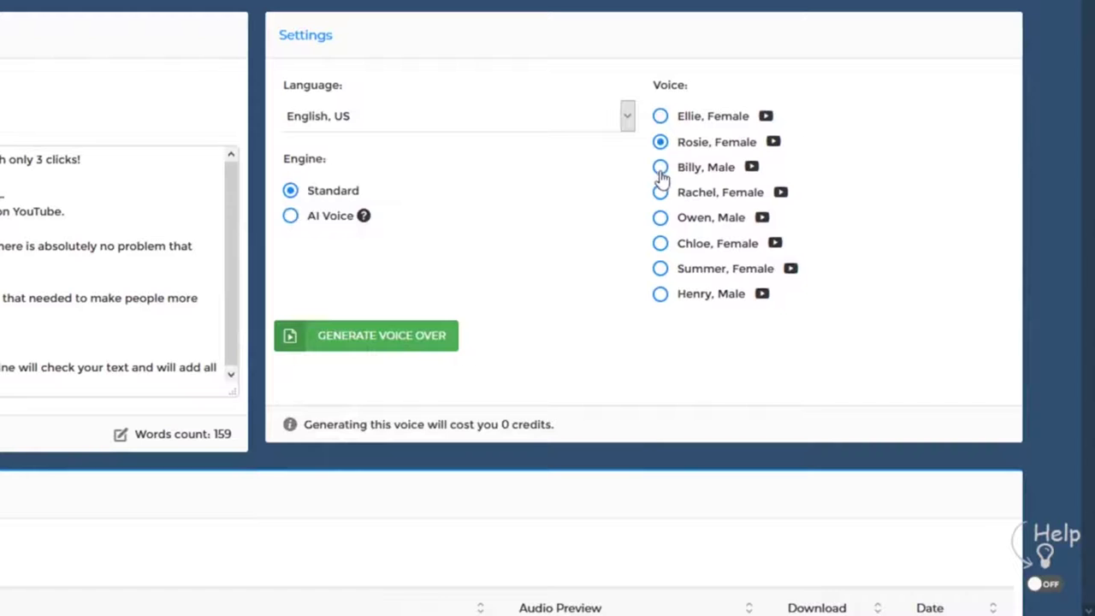
pyautogui.click(290, 216)
pyautogui.click(353, 377)
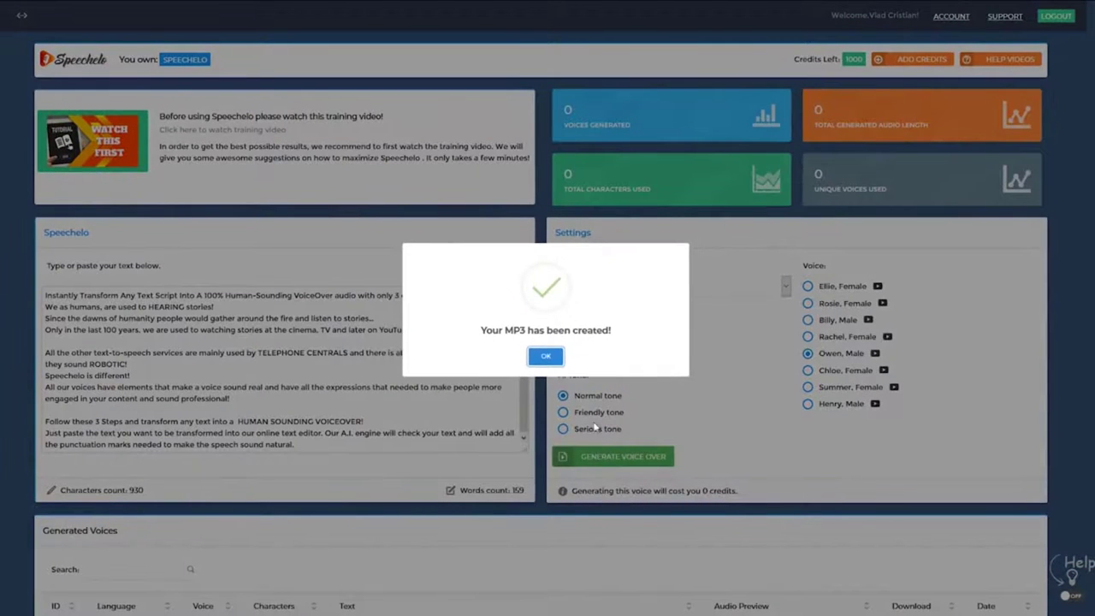
# Dismiss the MP3 message and scroll to the new 937-character Owen voiceover in Generated Voices.
pyautogui.click(546, 356)
pyautogui.scroll(-2, 546, 368)
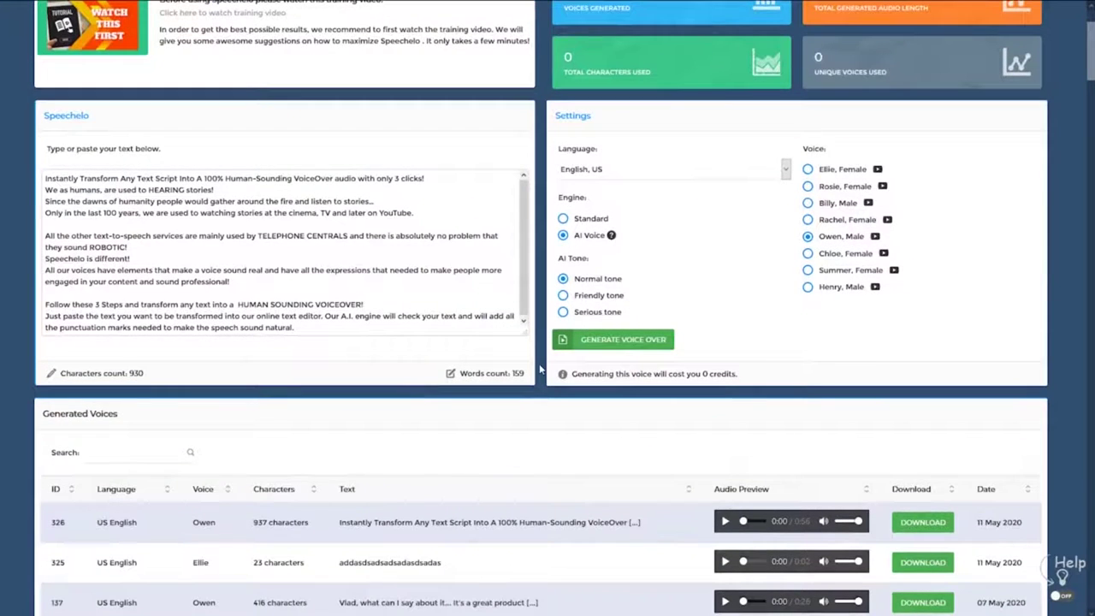